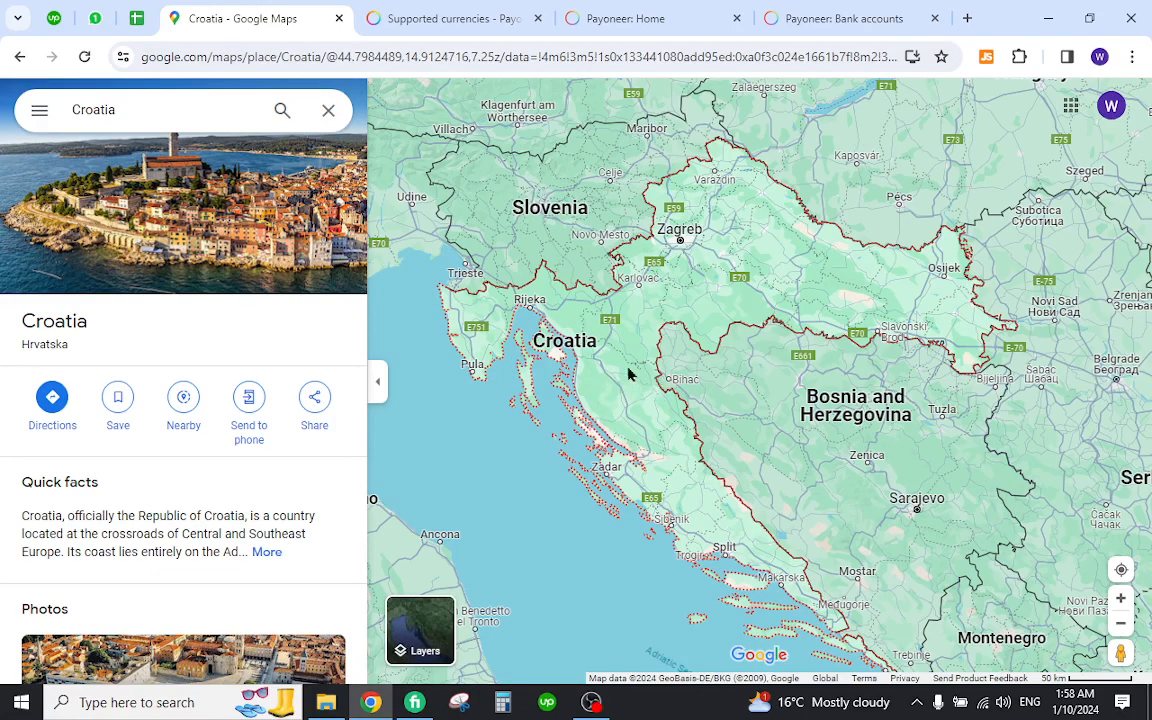
Switch from the Croatia map to the Payoneer supported currencies documentation page.
left_click(442, 18)
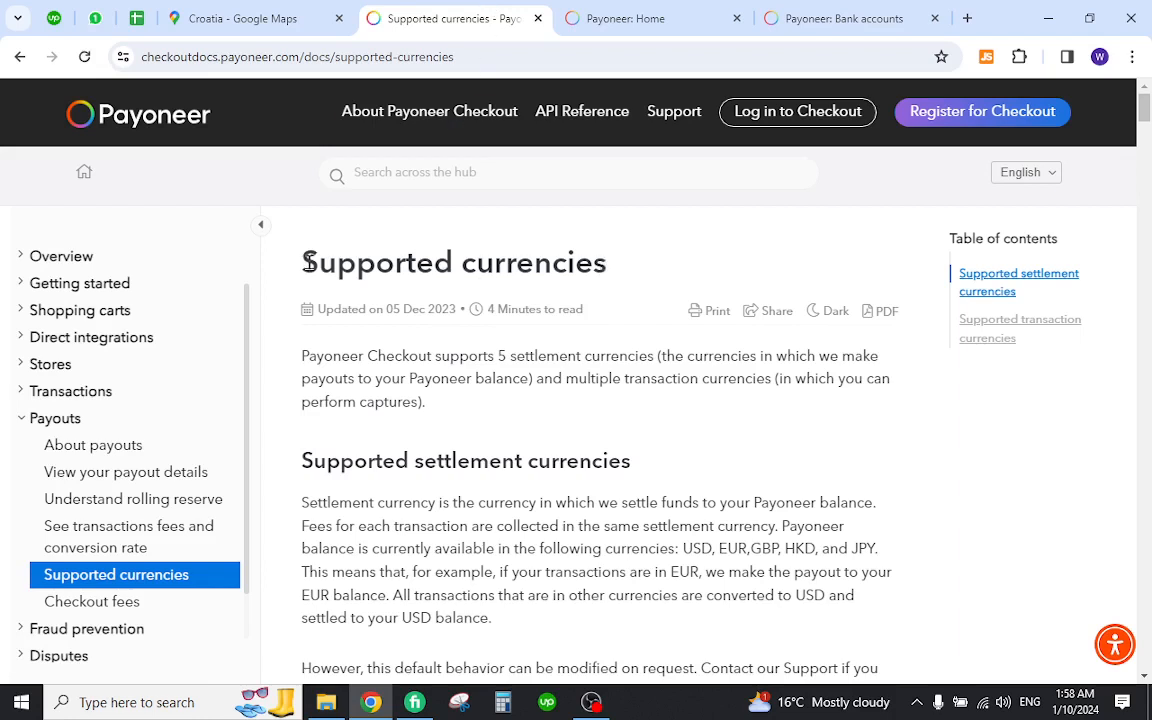
Search the page for Croatia and highlight the Eurozone row paying in EUR (code 8471).
left_click_drag(300, 262, 700, 270)
left_click(700, 270)
key("ctrl+f")
type("Croatia")
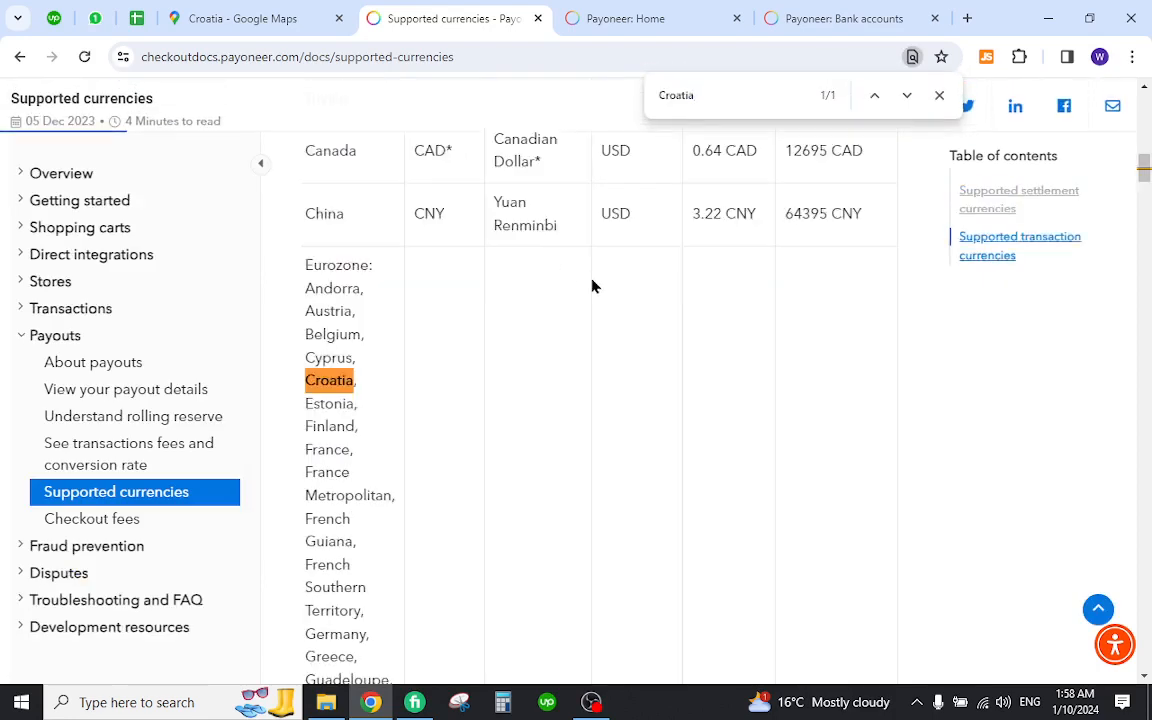
scroll(436, 386, "down", 3)
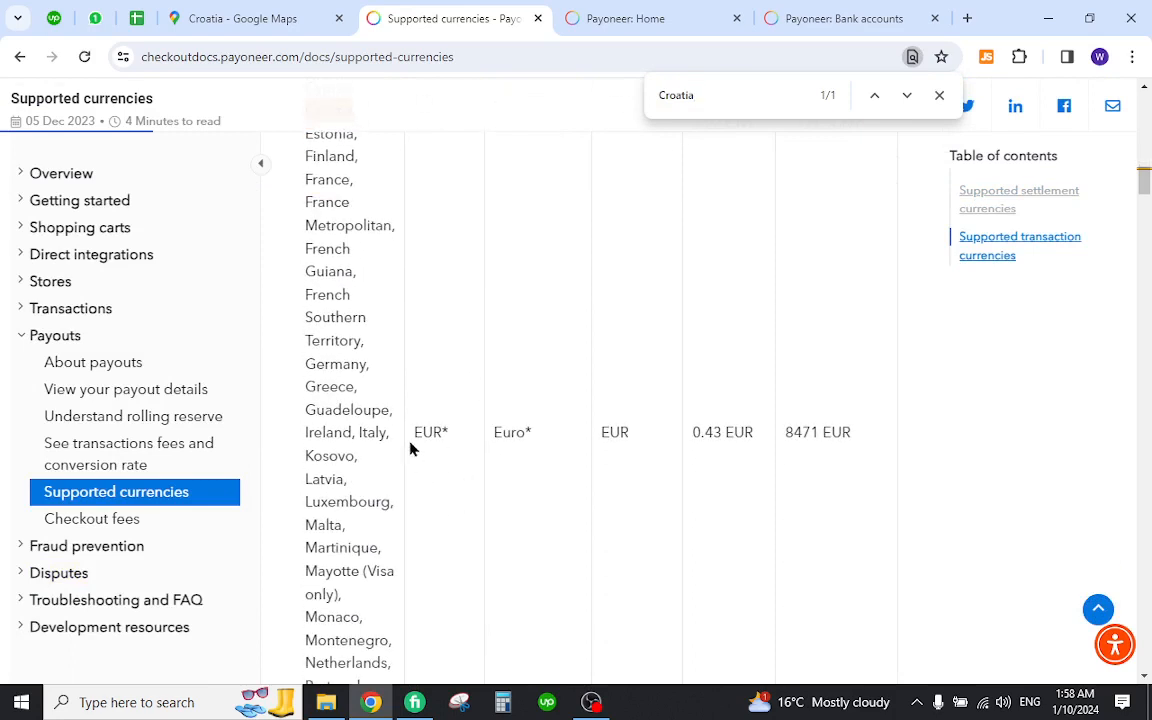
double_click(431, 432)
left_click_drag(481, 433, 865, 432)
key("Escape")
left_click(820, 400)
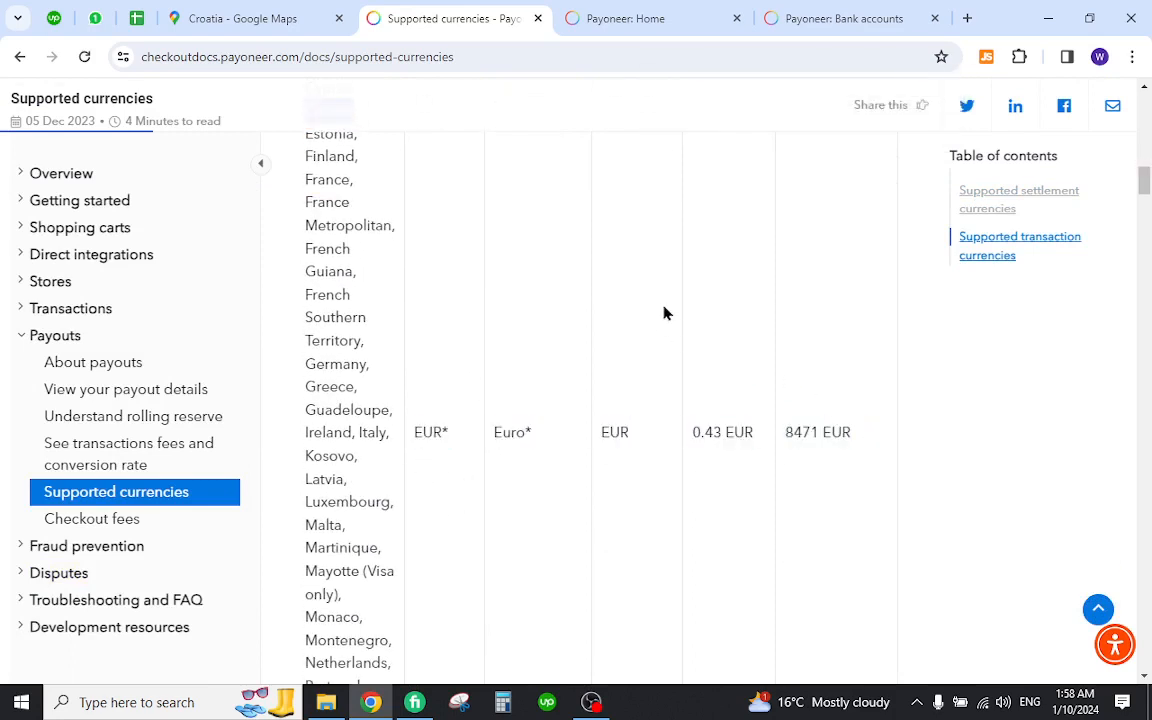
Move on to the Payoneer account home with balances.
left_click(625, 18)
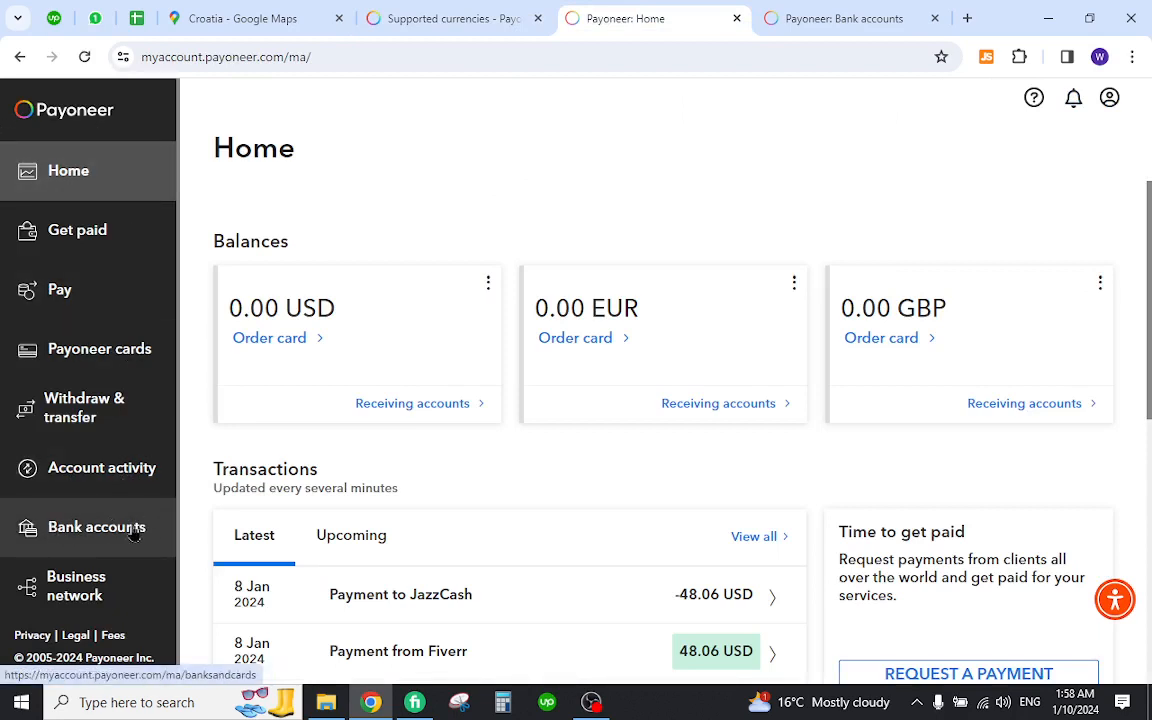
From Bank accounts for withdrawal, start adding a new bank account.
left_click(790, 18)
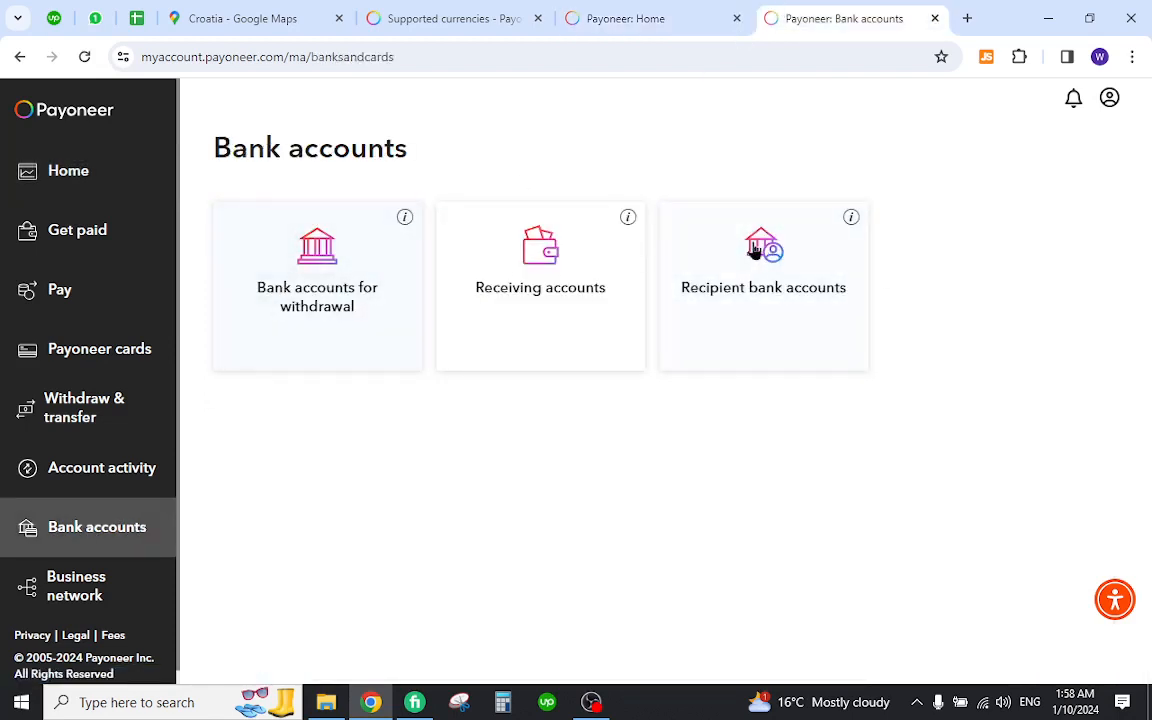
left_click(343, 263)
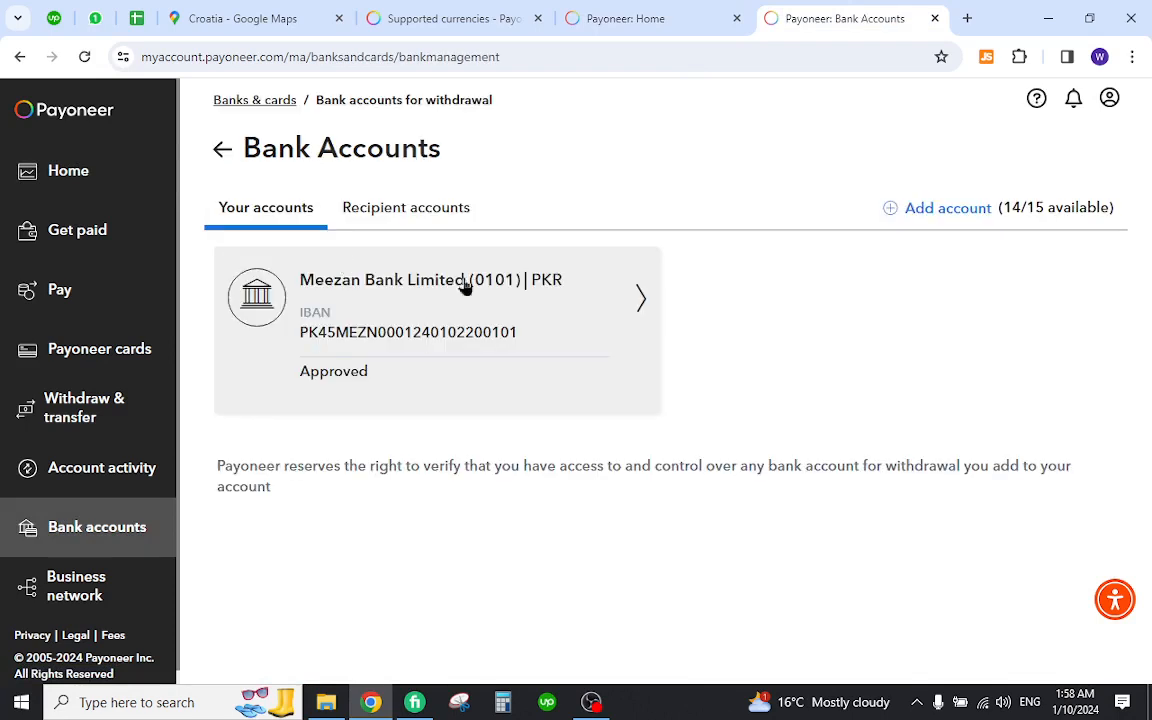
left_click(947, 208)
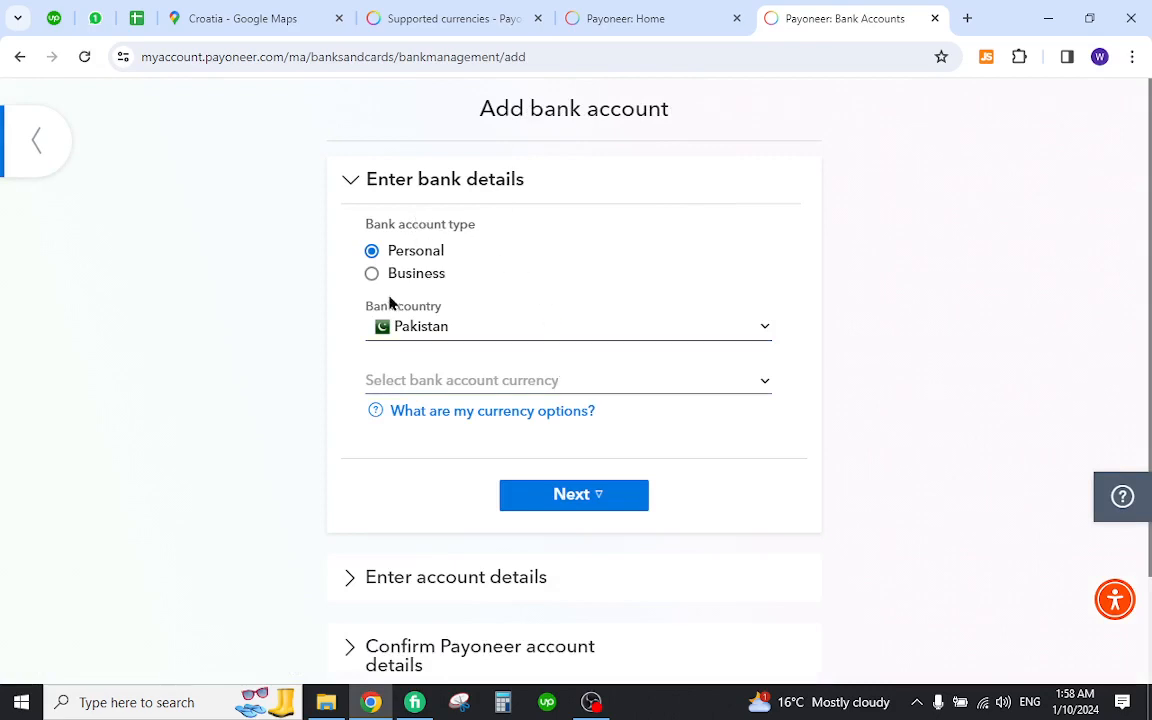
Set Croatia as the bank country for the personal account, then leave the form.
left_click(492, 327)
type("Croatia")
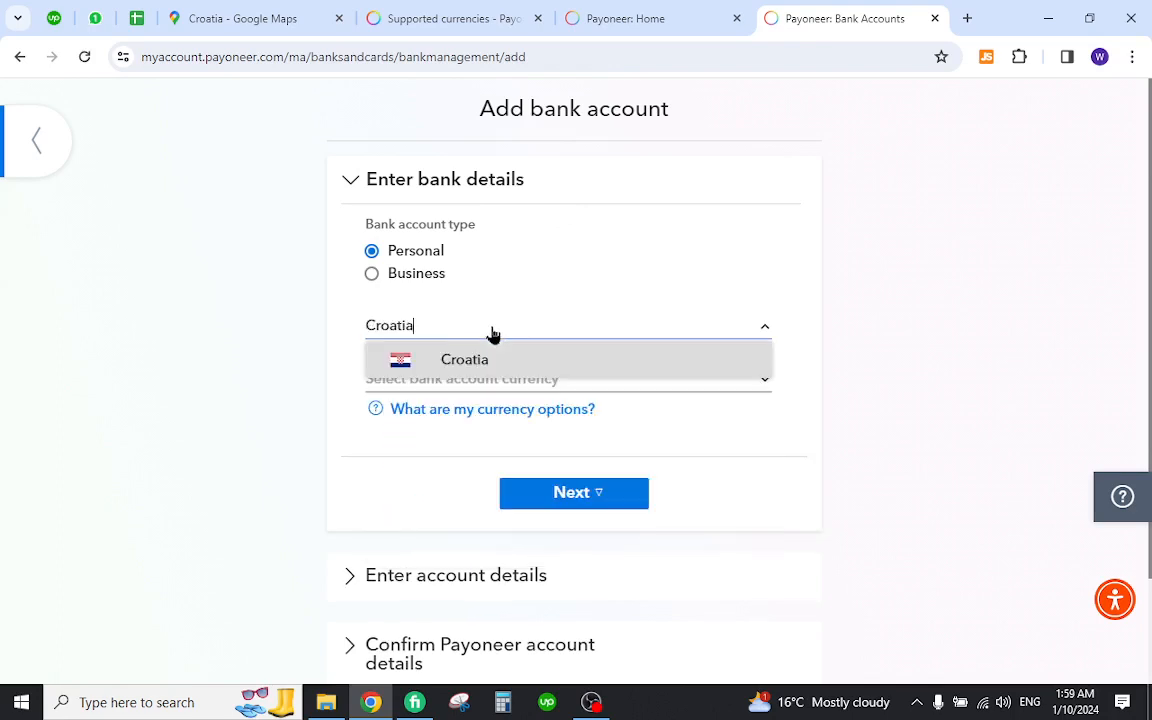
left_click(520, 358)
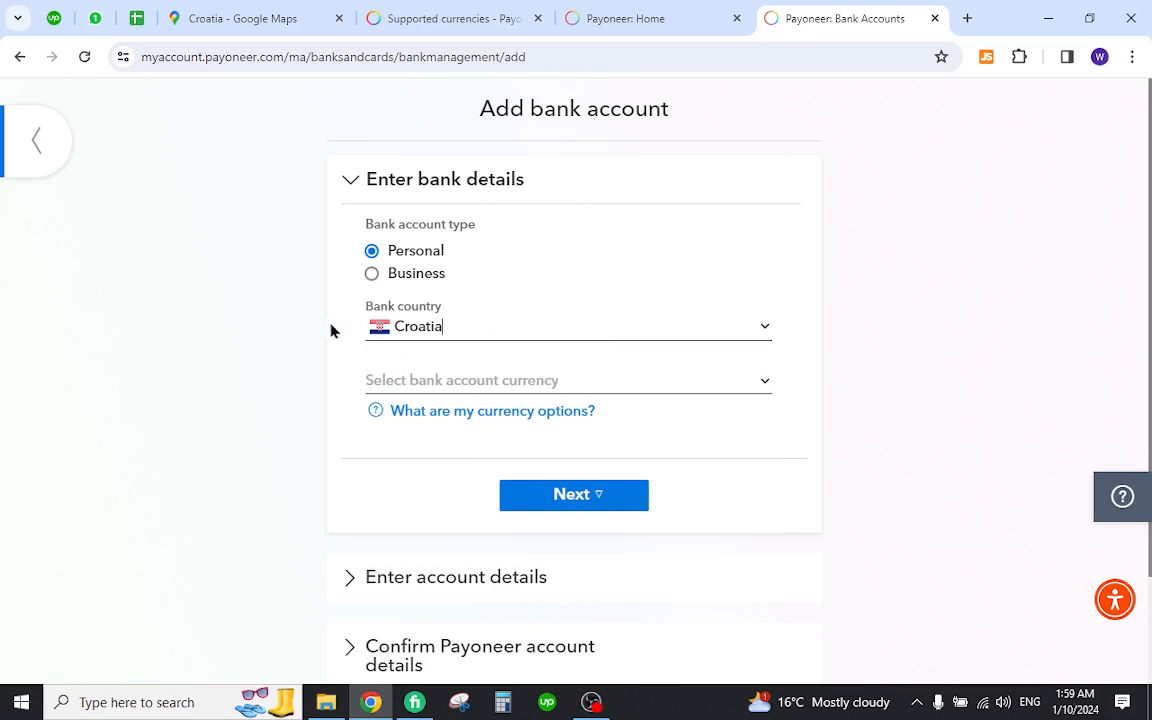
left_click(36, 140)
Return to the account home showing the USD, EUR and GBP balances.
left_click(624, 18)
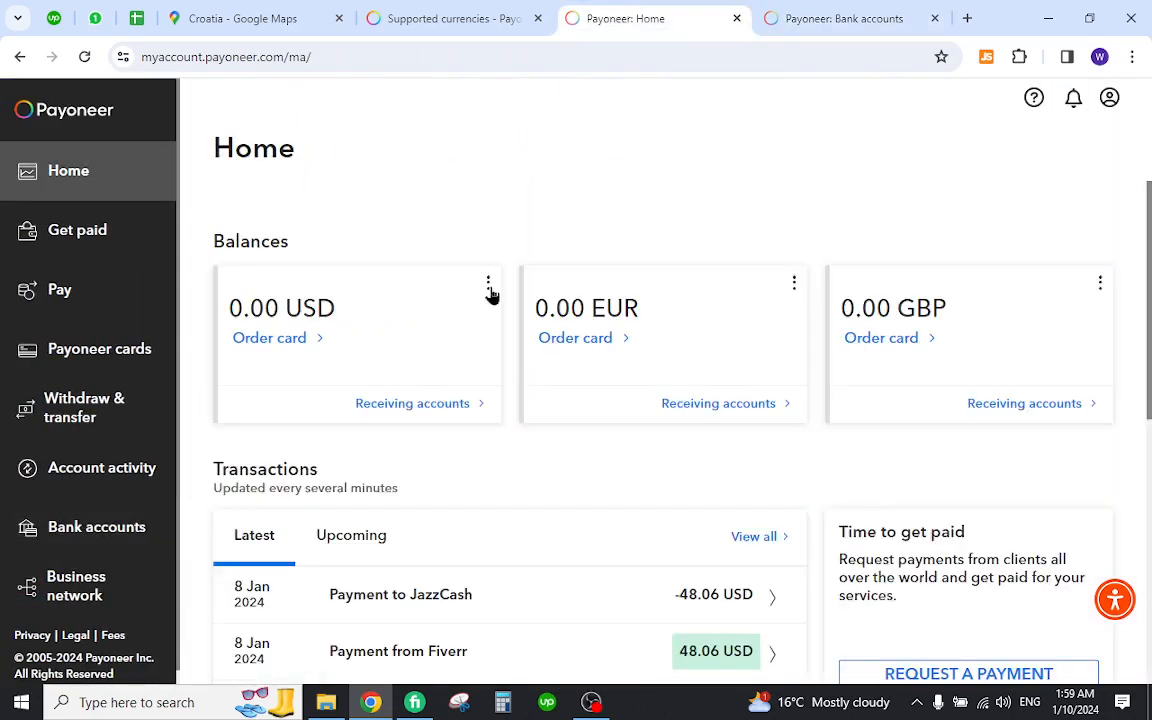